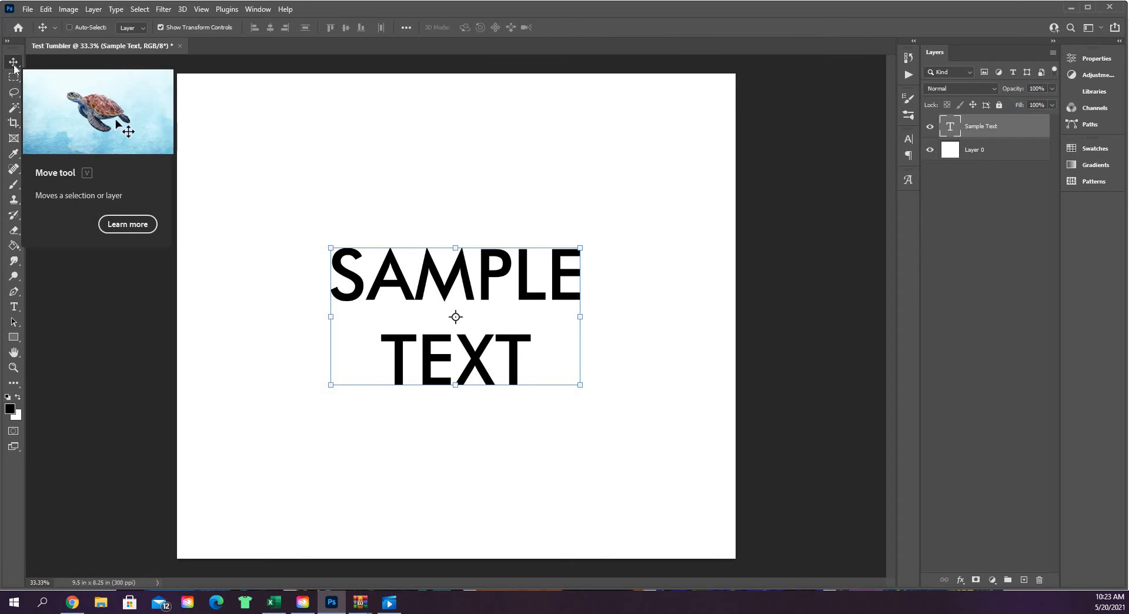
Activate the Move tool and rename Layer 0 as Background.
click(14, 62)
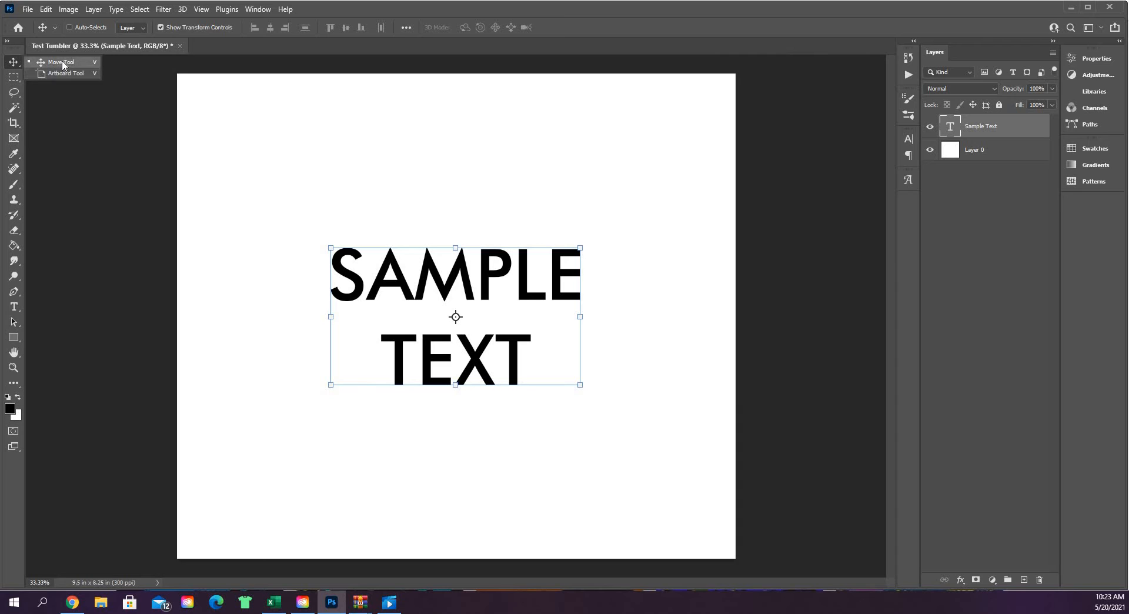
click(63, 62)
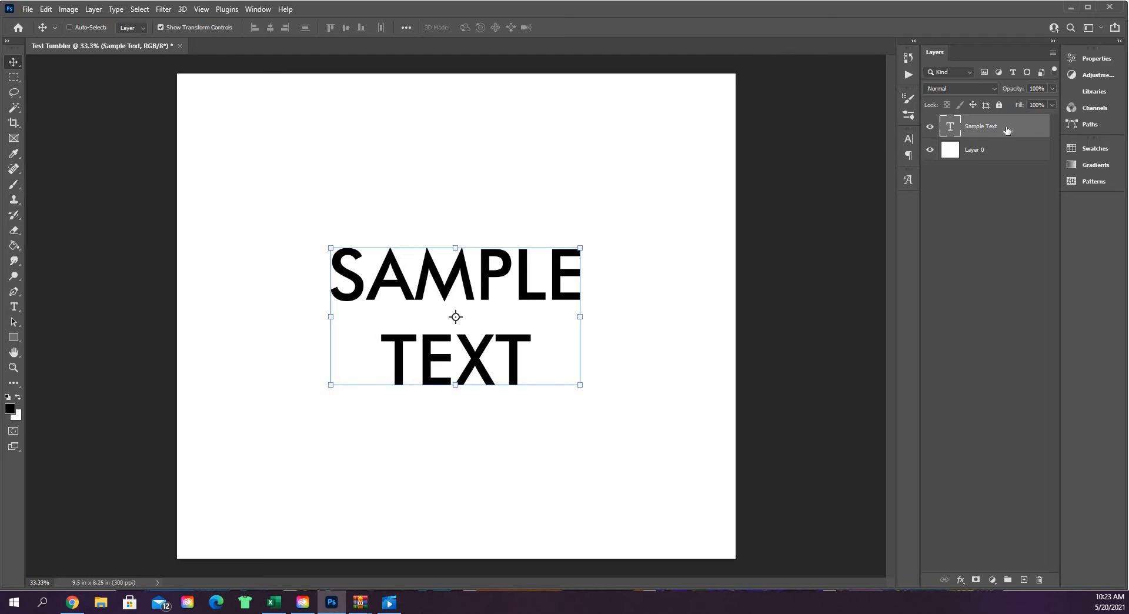
double_click(974, 149)
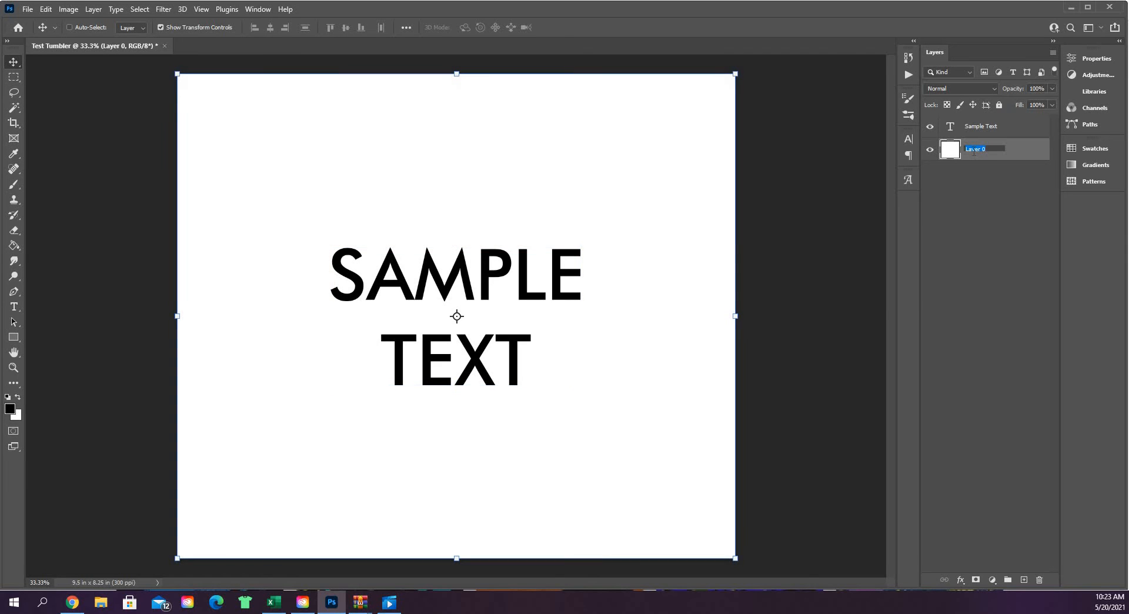
text(Background)
key(Return)
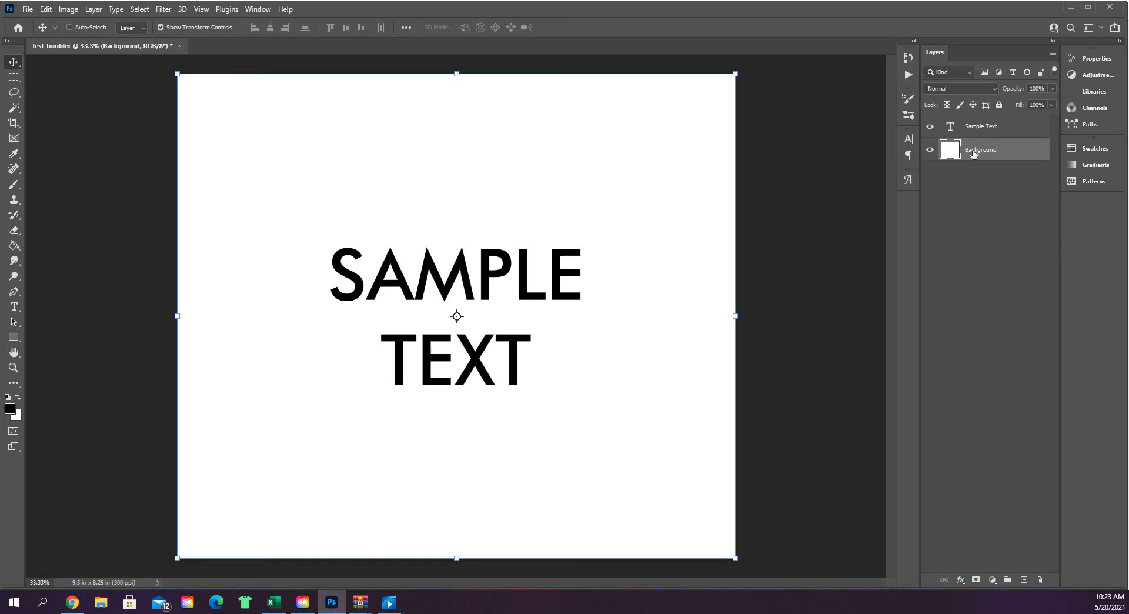
Select the Sample Text and Background layers in turn, and switch Show Transform Controls off and back on.
click(1005, 130)
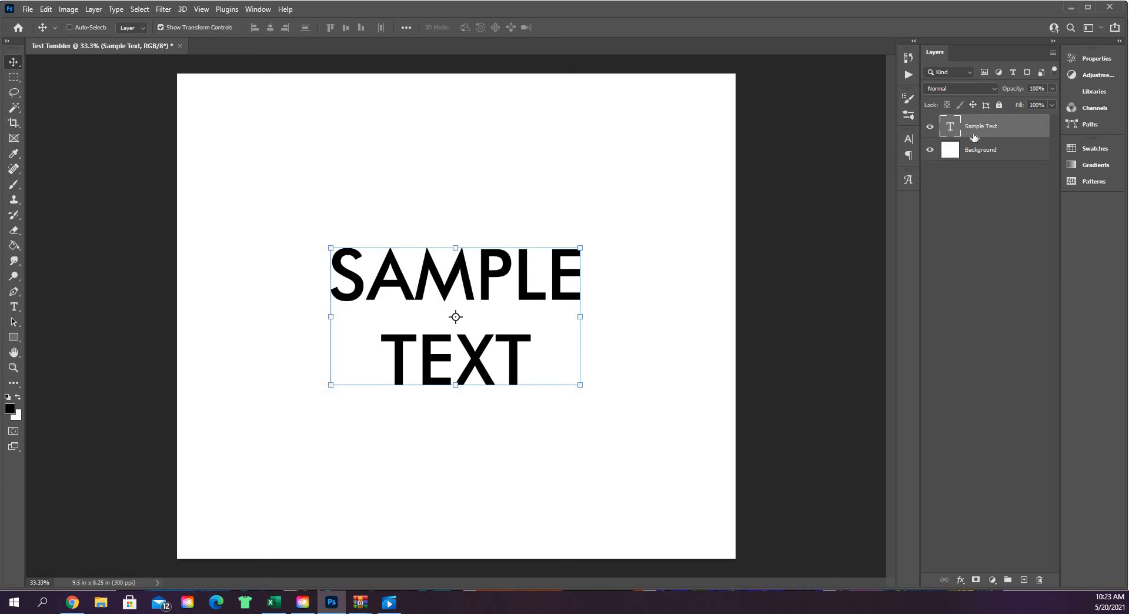
click(1025, 153)
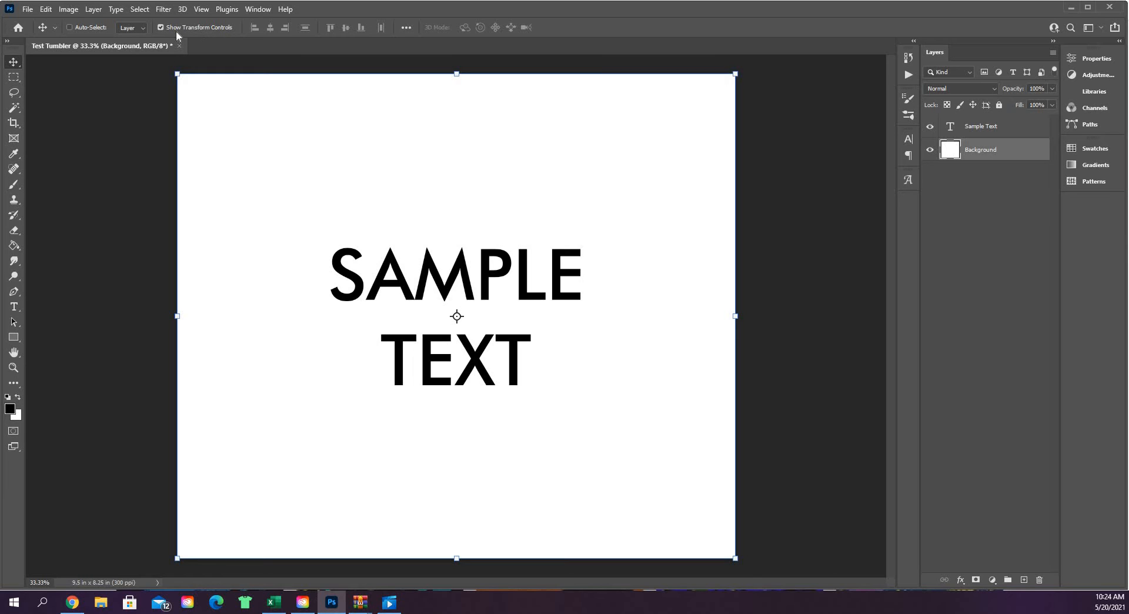
click(160, 28)
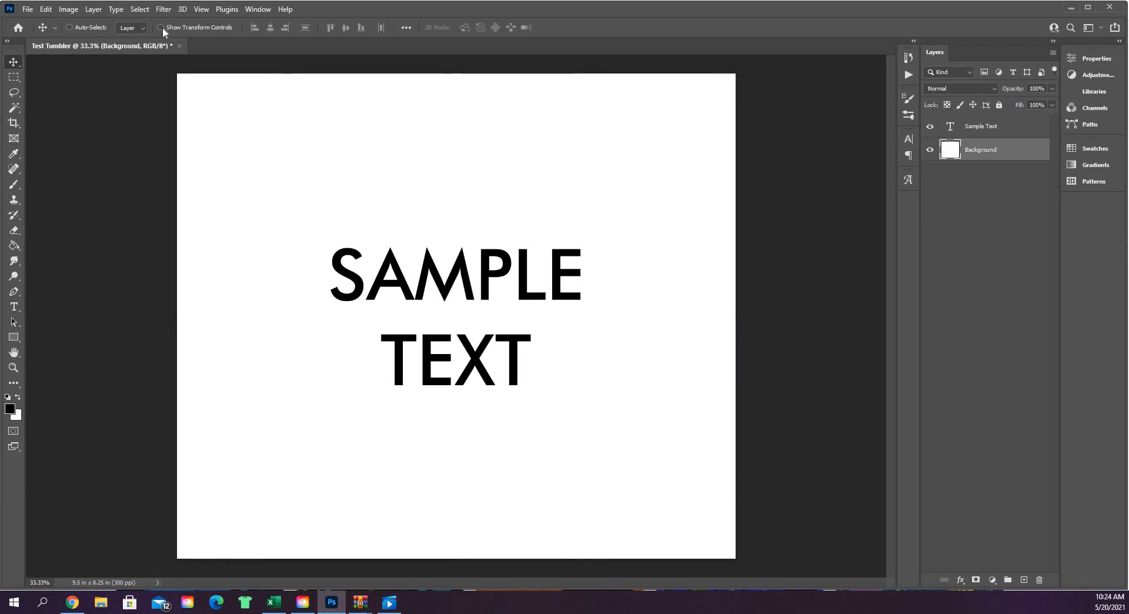
click(161, 27)
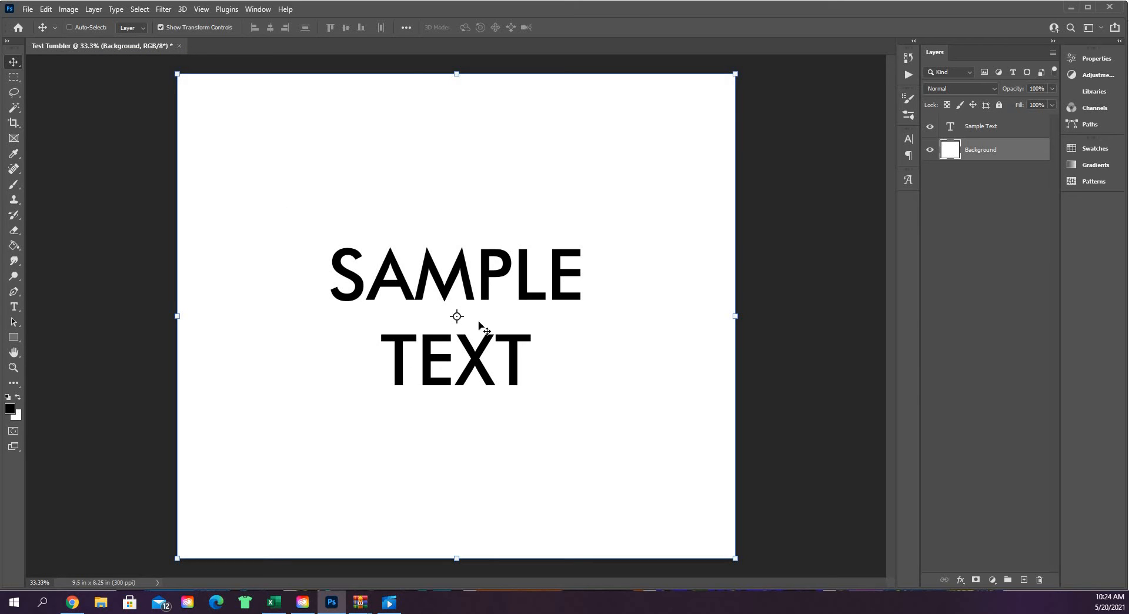
Pick the sample text on the canvas with Auto-Select and reselect the Background layer.
click(70, 27)
click(549, 259)
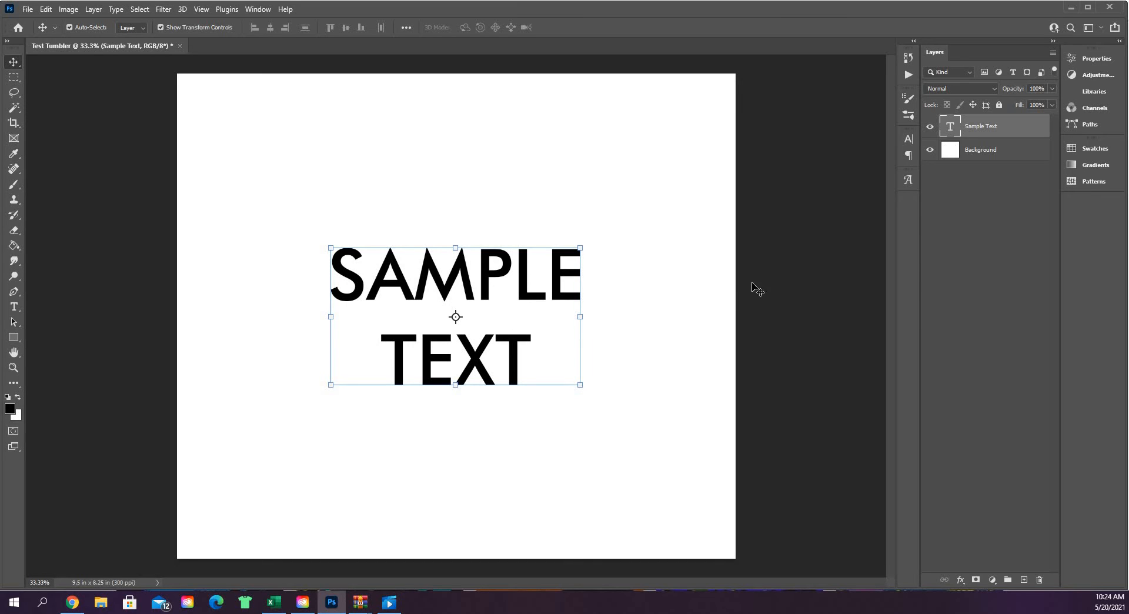
click(992, 149)
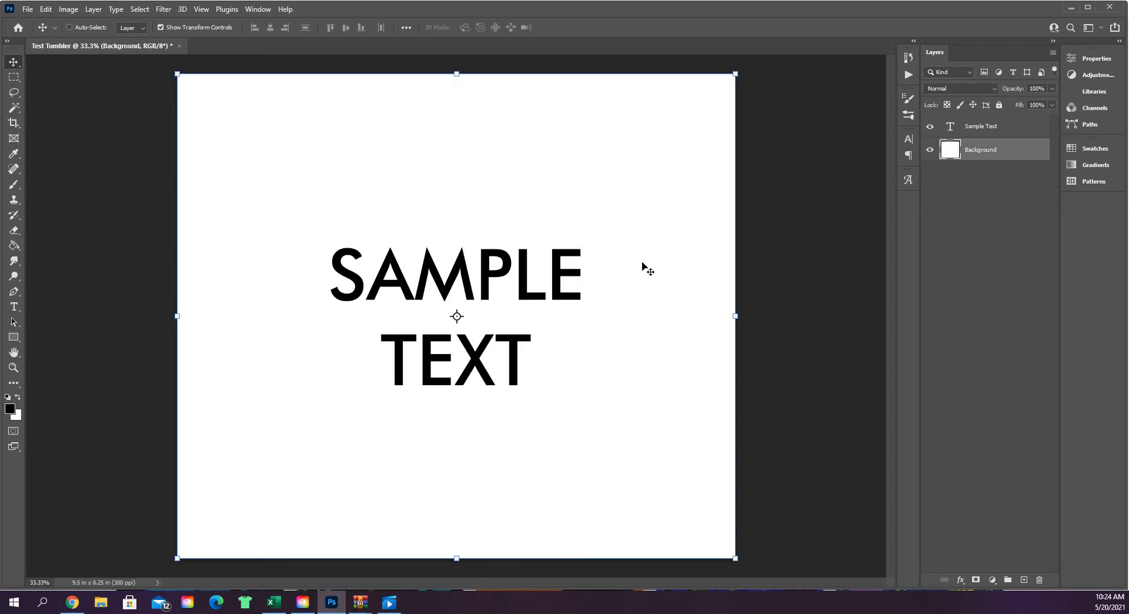
Make Sample Text the active layer without editing its wording, and move the text slightly up on the canvas.
double_click(560, 270)
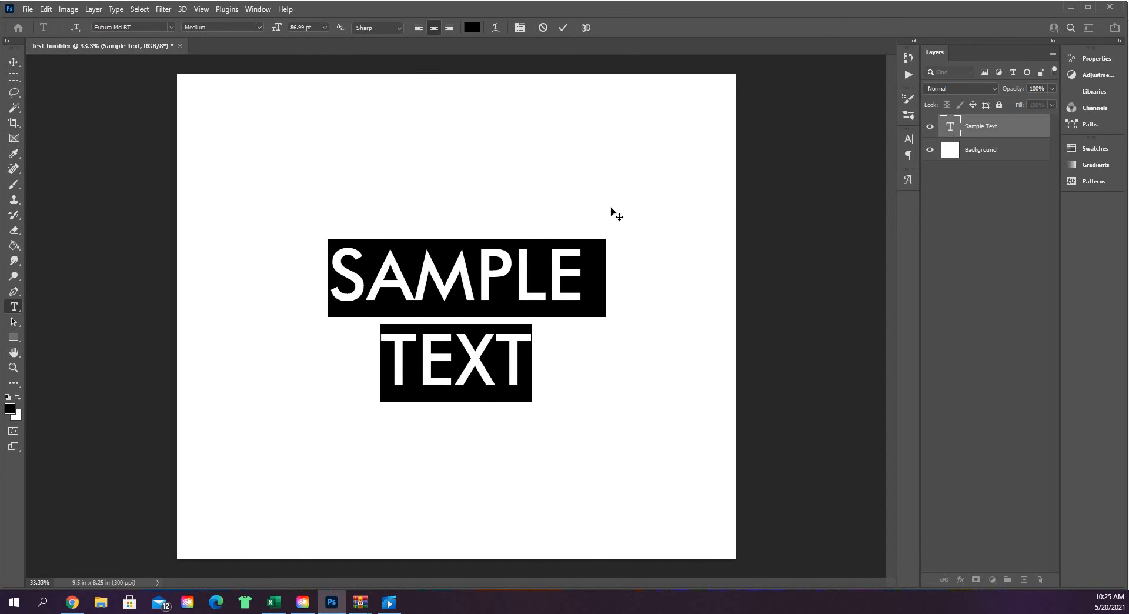
click(1017, 129)
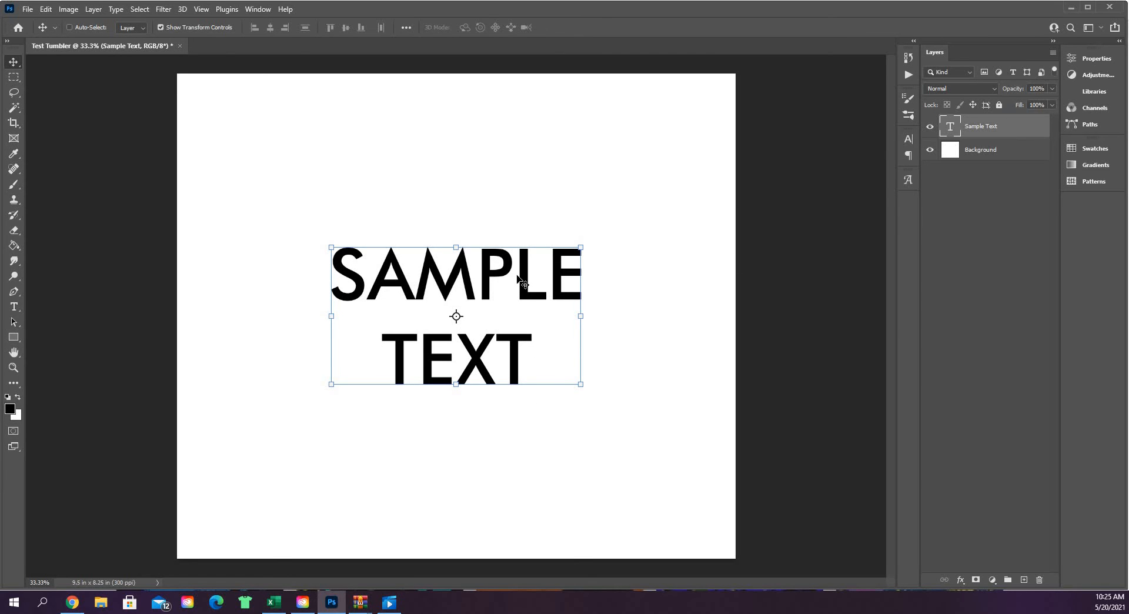
mouse_move(518, 278)
mouse_down()
mouse_move(509, 241)
mouse_move(529, 269)
mouse_up()
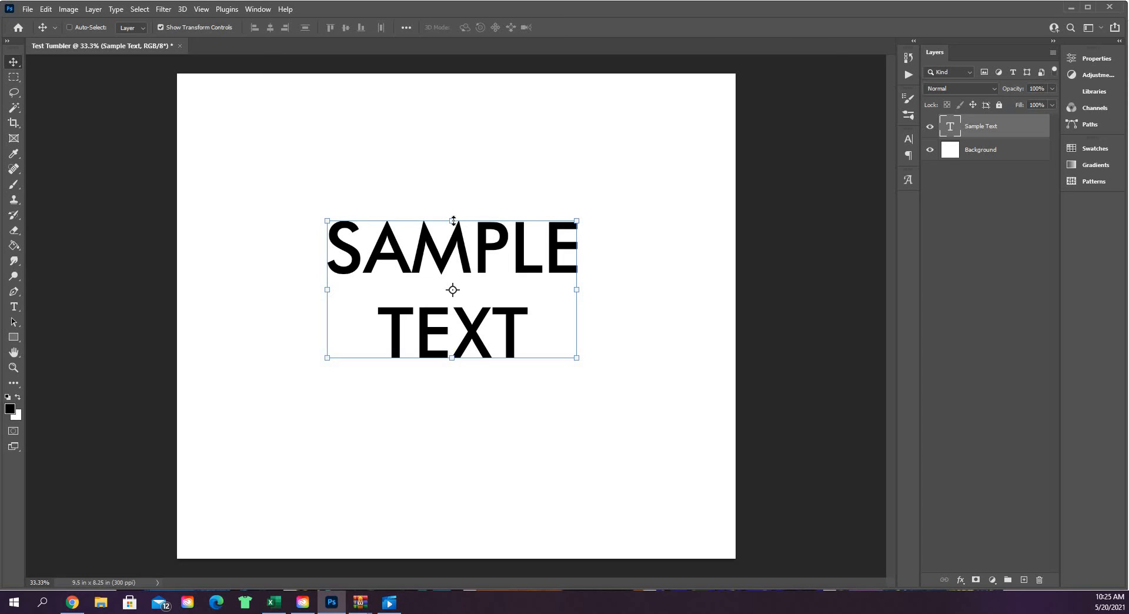
Try to resize the sample text from its upper-right corner without keeping its proportions, and undo the distortion.
click(576, 223)
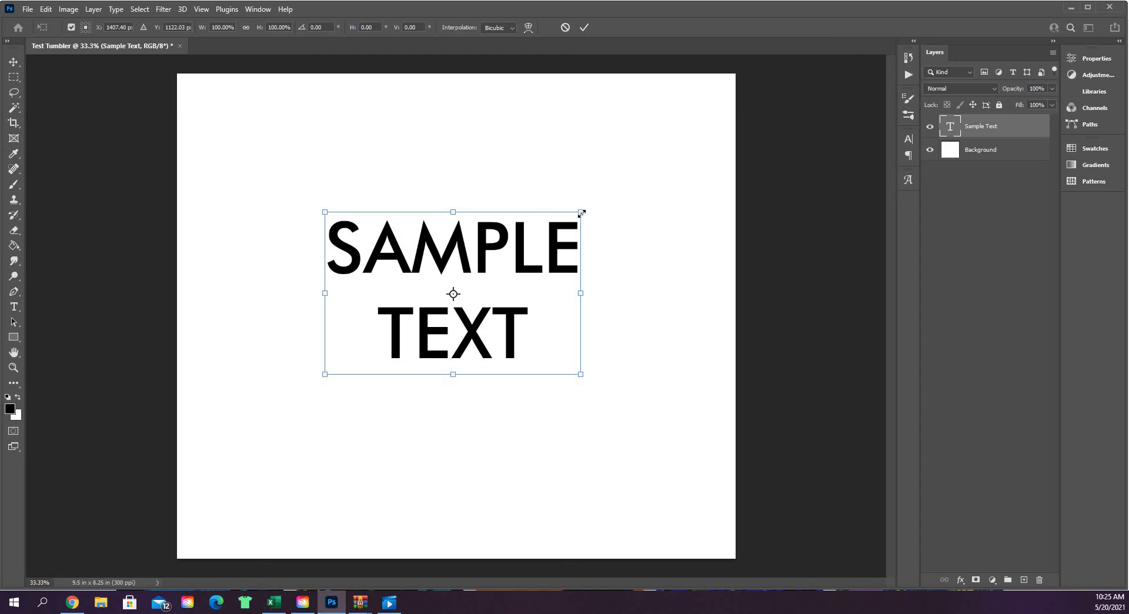
mouse_move(580, 211)
mouse_down()
mouse_move(674, 152)
mouse_move(529, 274)
mouse_move(675, 194)
mouse_move(711, 158)
mouse_move(653, 207)
mouse_move(644, 247)
mouse_move(656, 235)
mouse_move(645, 246)
mouse_move(655, 283)
mouse_move(615, 282)
mouse_move(581, 211)
mouse_up()
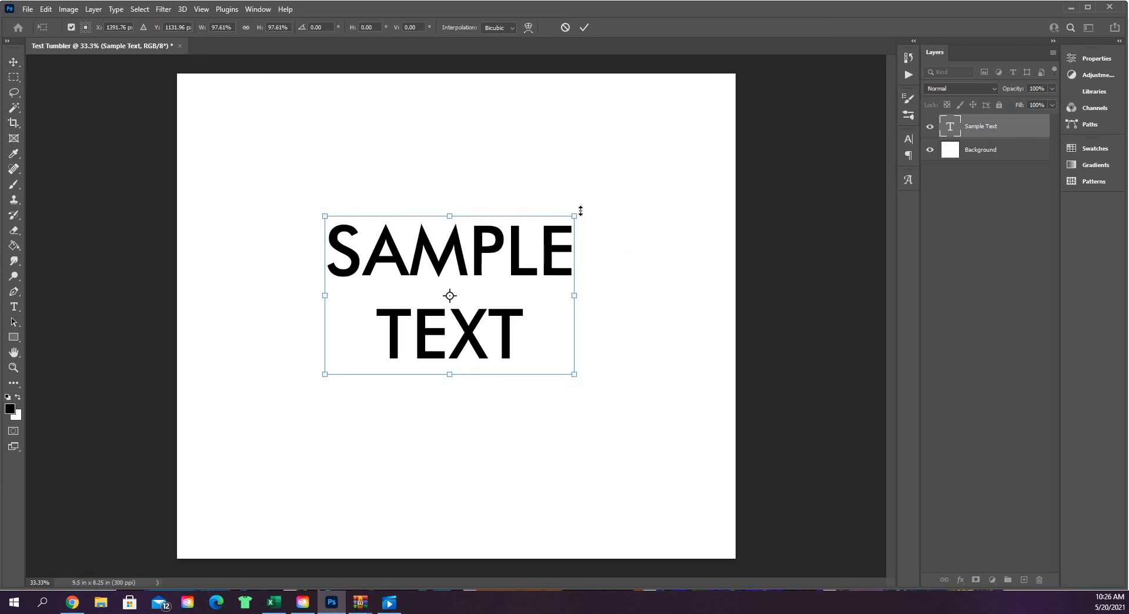
drag(664, 224, 558, 251)
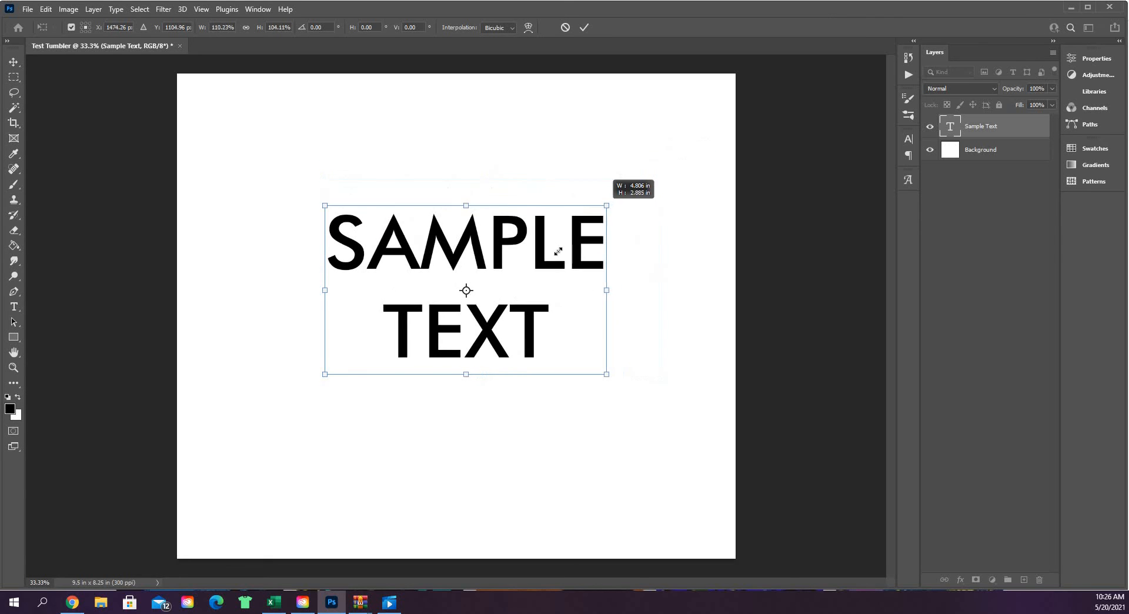
drag(626, 198, 640, 179)
drag(624, 198, 623, 199)
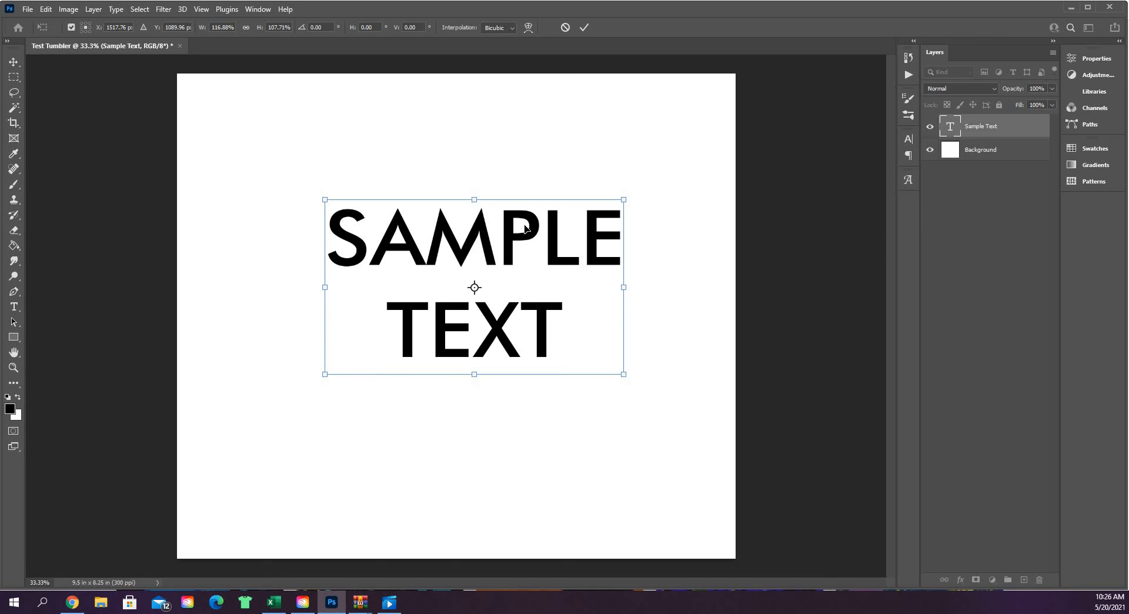
key(ctrl+z)
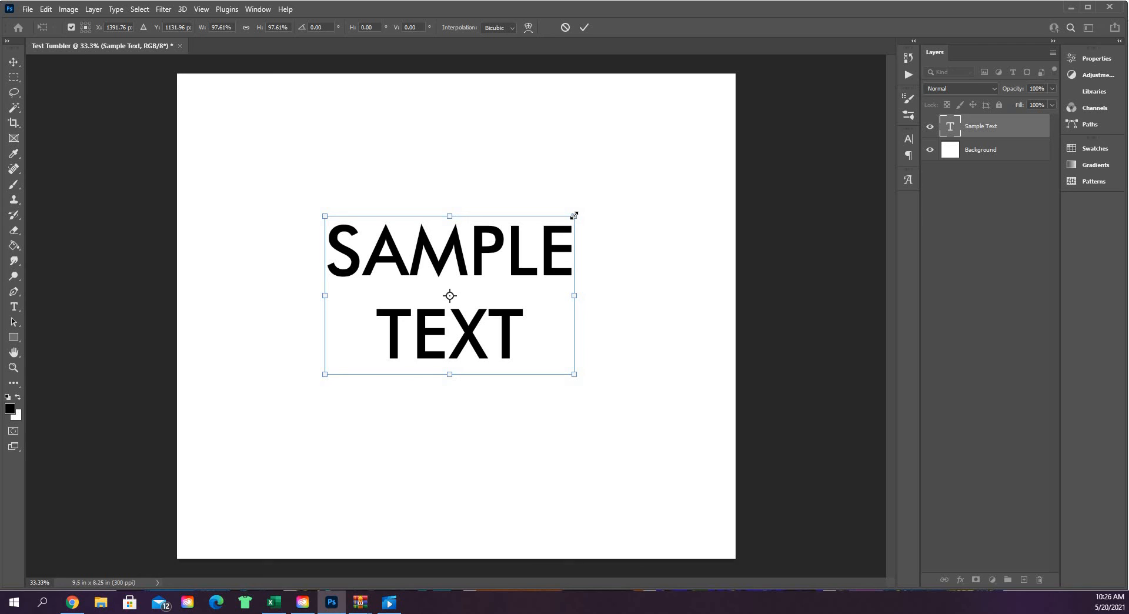
Scale the sample text proportionally to about 122%, shift it slightly up and left, and apply the transform.
drag(577, 217, 629, 161)
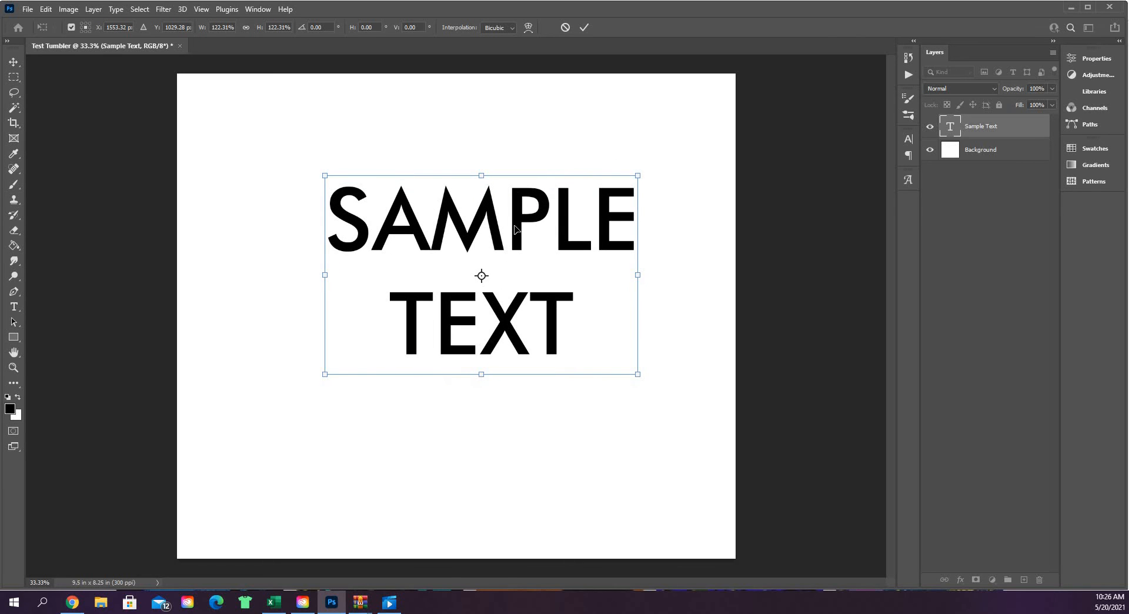
drag(515, 231, 504, 224)
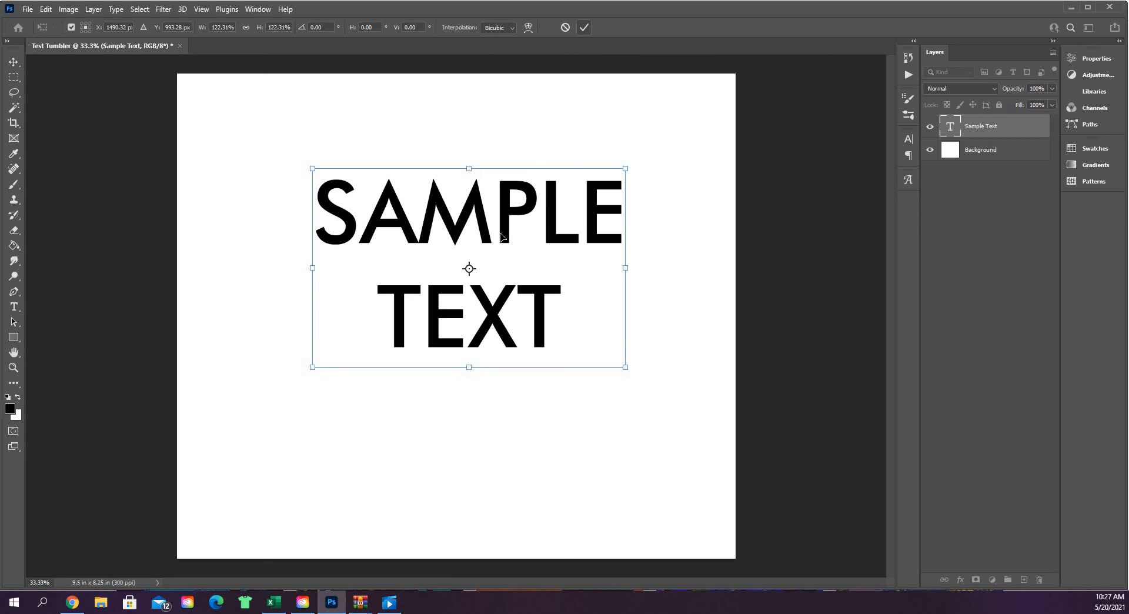
double_click(521, 262)
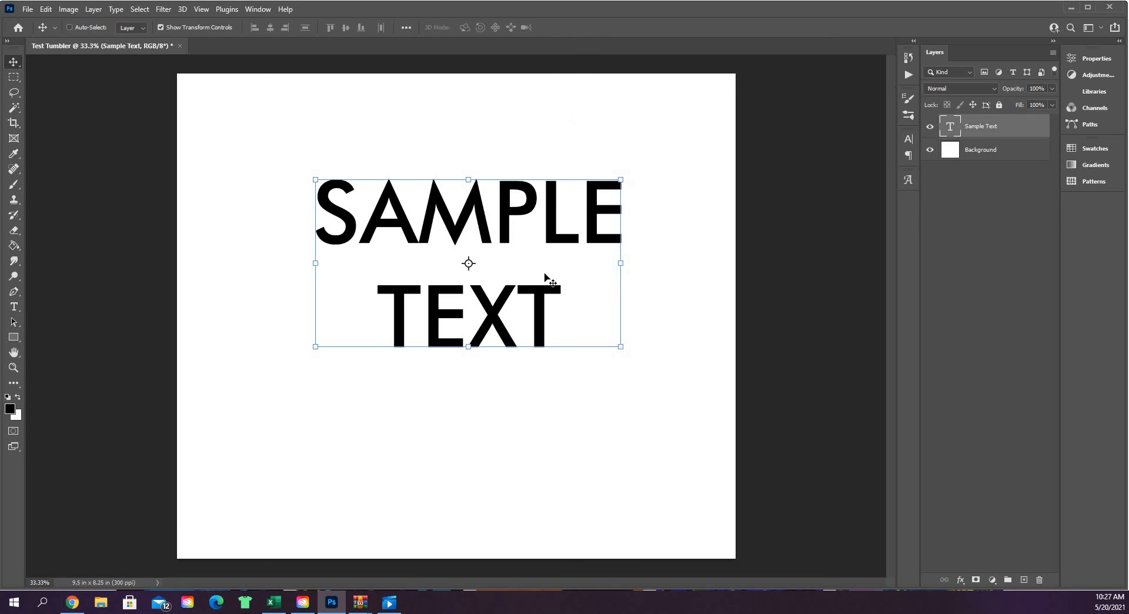
click(620, 179)
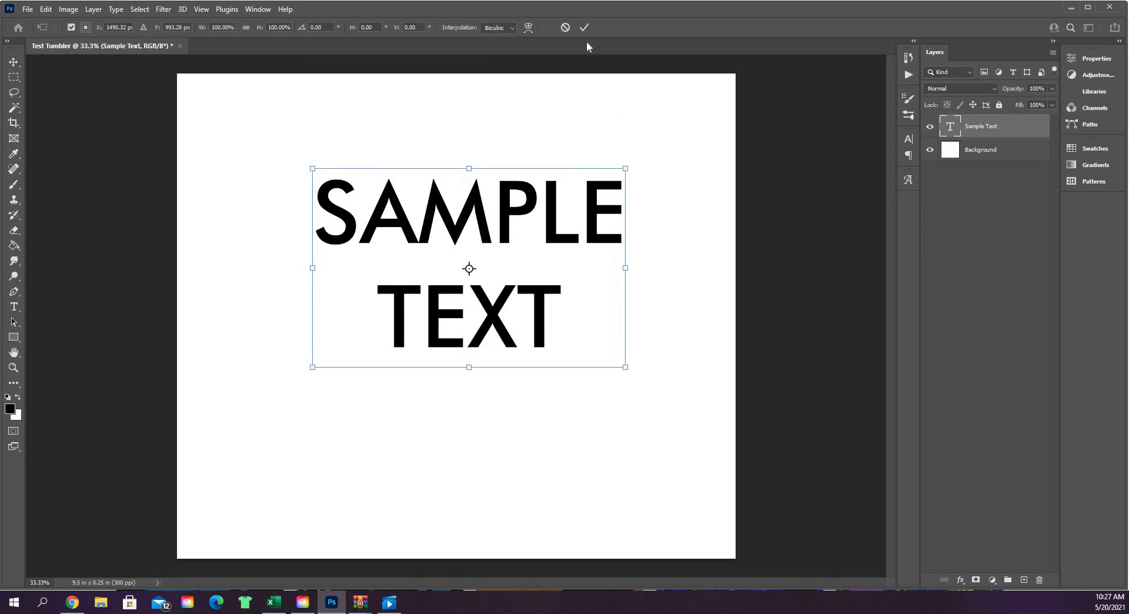
click(584, 27)
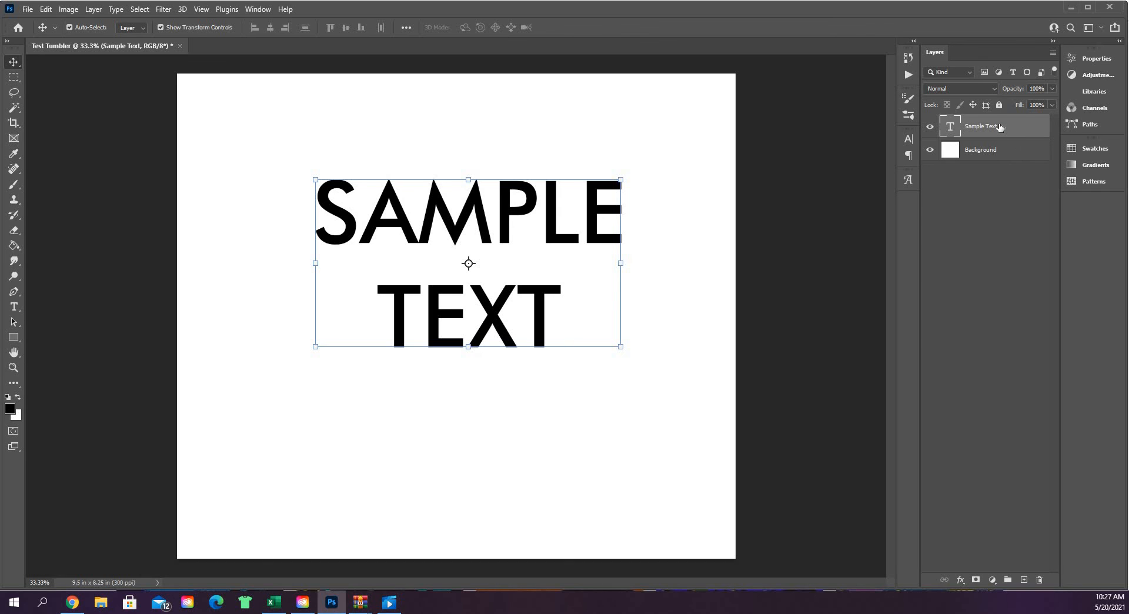
Select the Sample Text and Background layers together and align them by left edges, horizontal centers and finally vertical centers.
click(1007, 153)
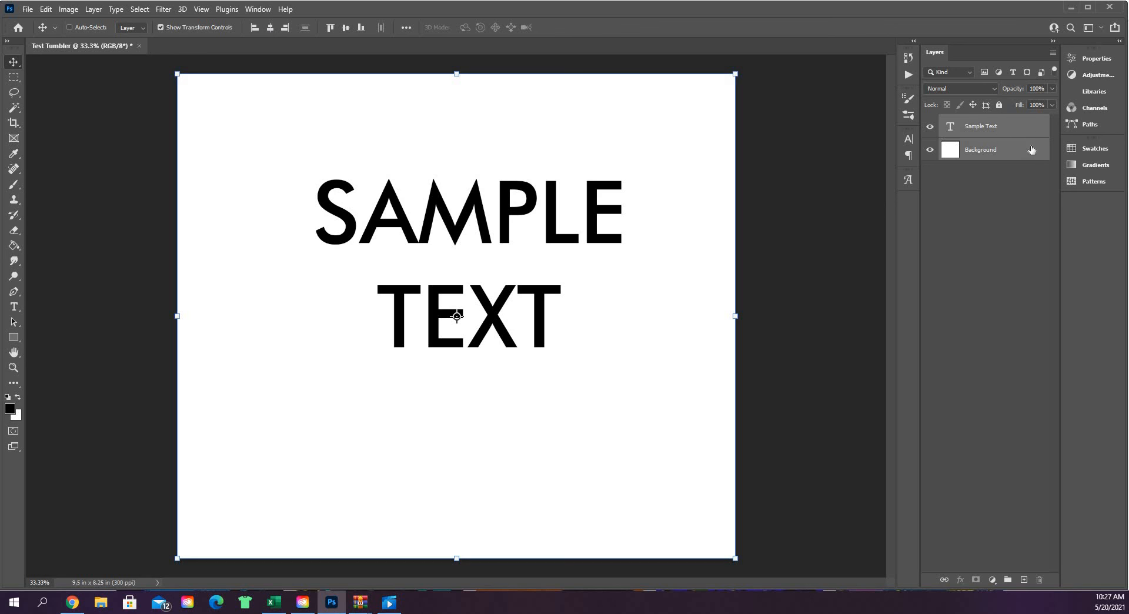
click(255, 29)
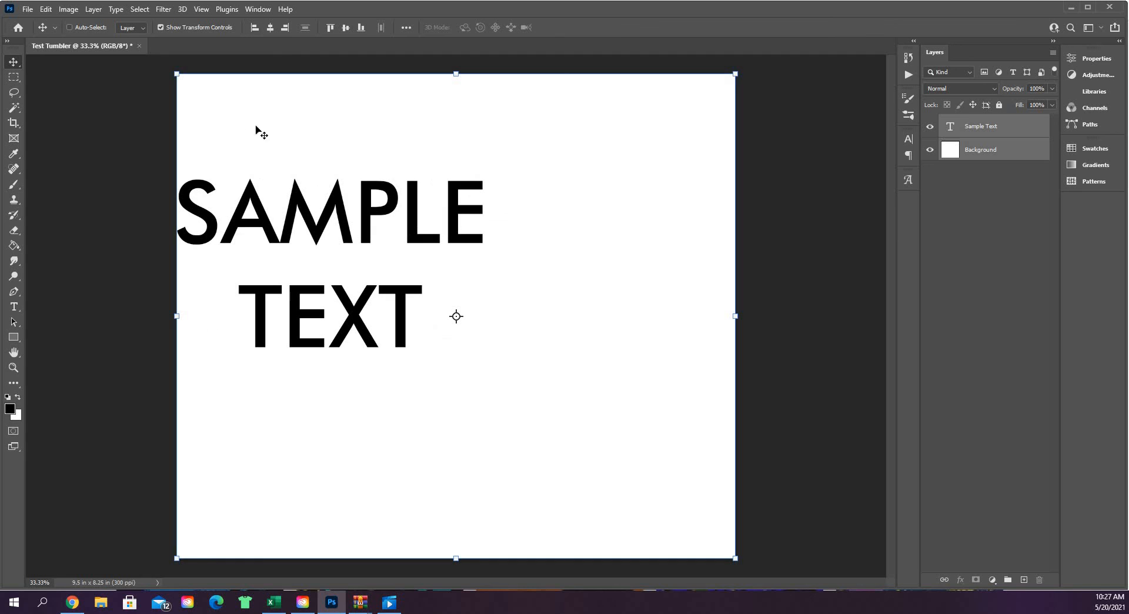
click(271, 29)
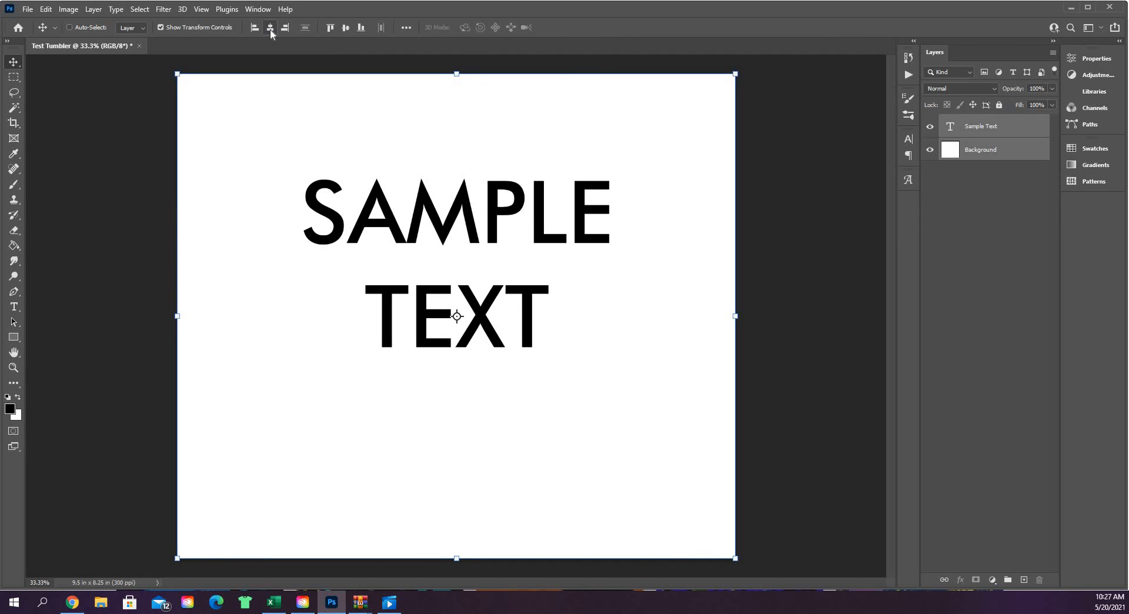
click(346, 30)
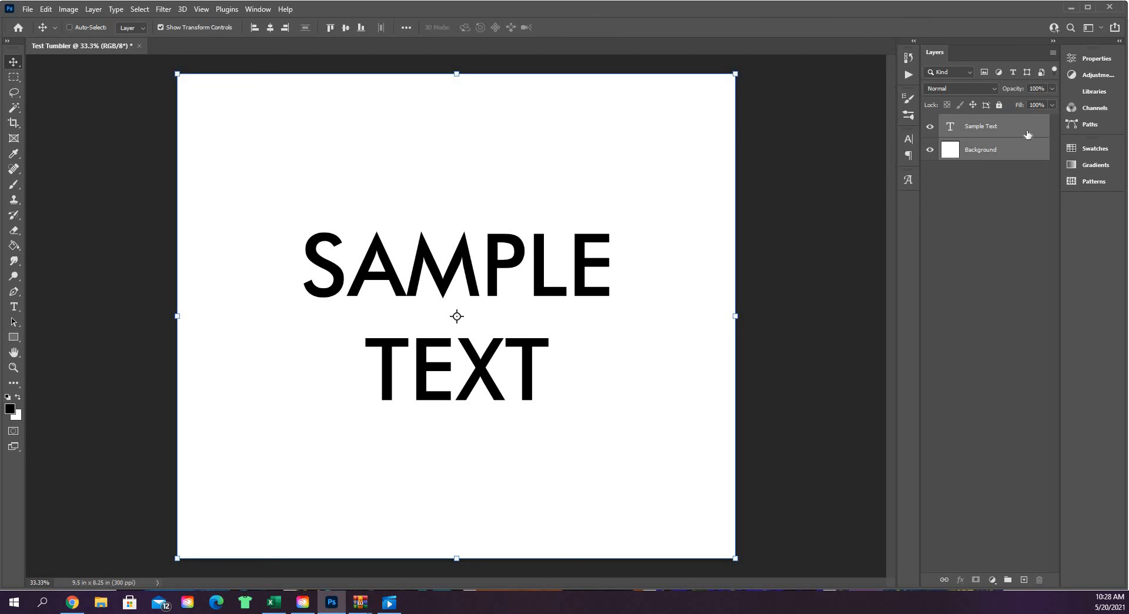
Move the text about 0.42 in left and 0.34 in down, realign it to the Background's horizontal and vertical centers, and deselect all layers.
drag(470, 241, 459, 279)
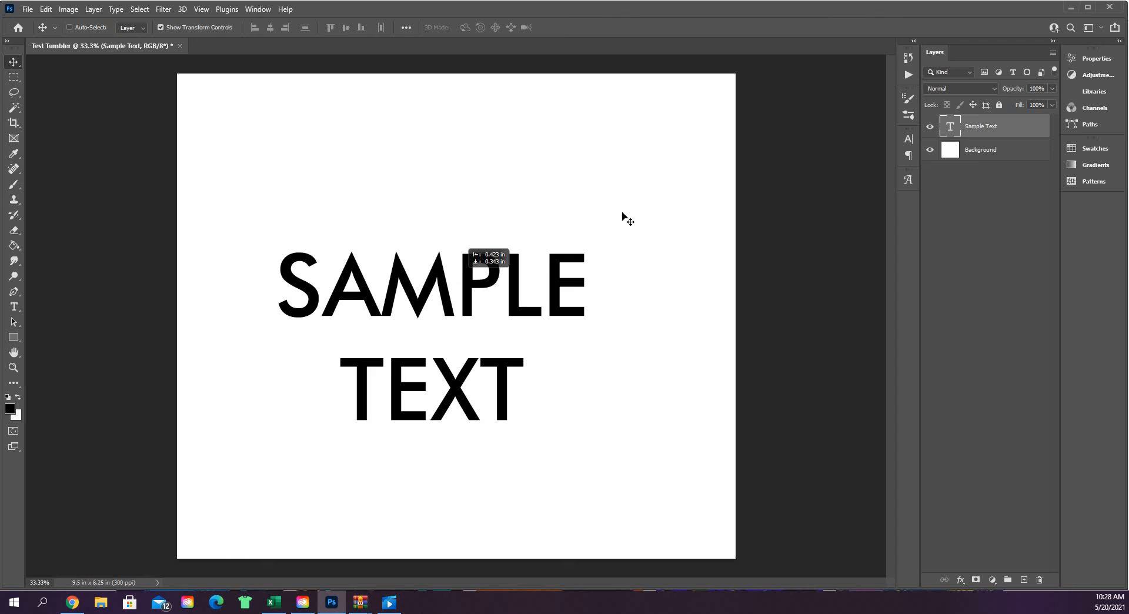
shift+click(1001, 152)
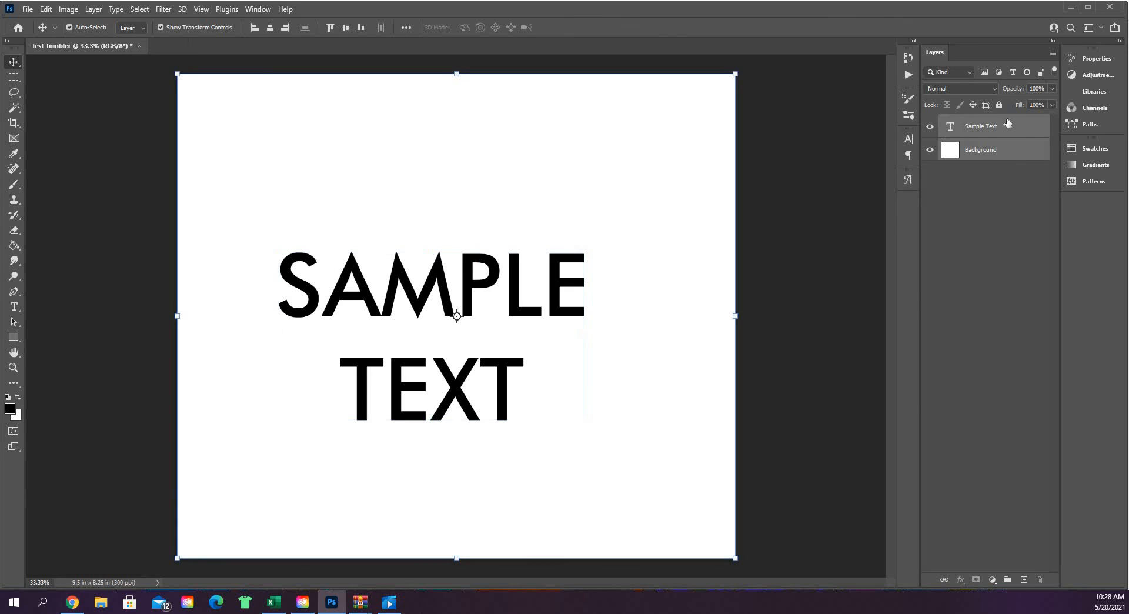
click(270, 28)
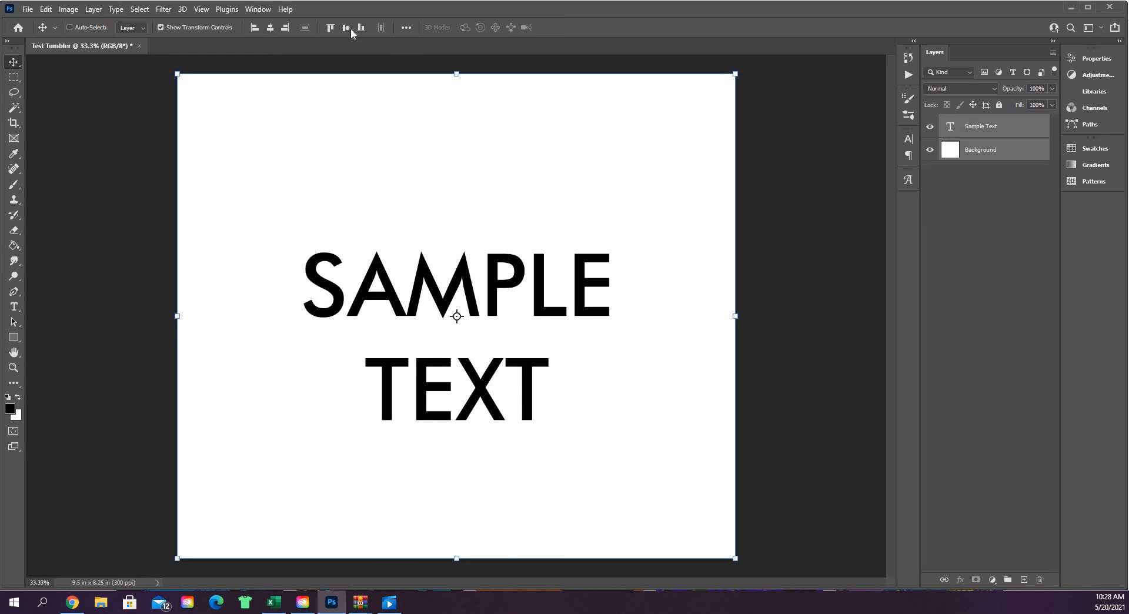
click(345, 28)
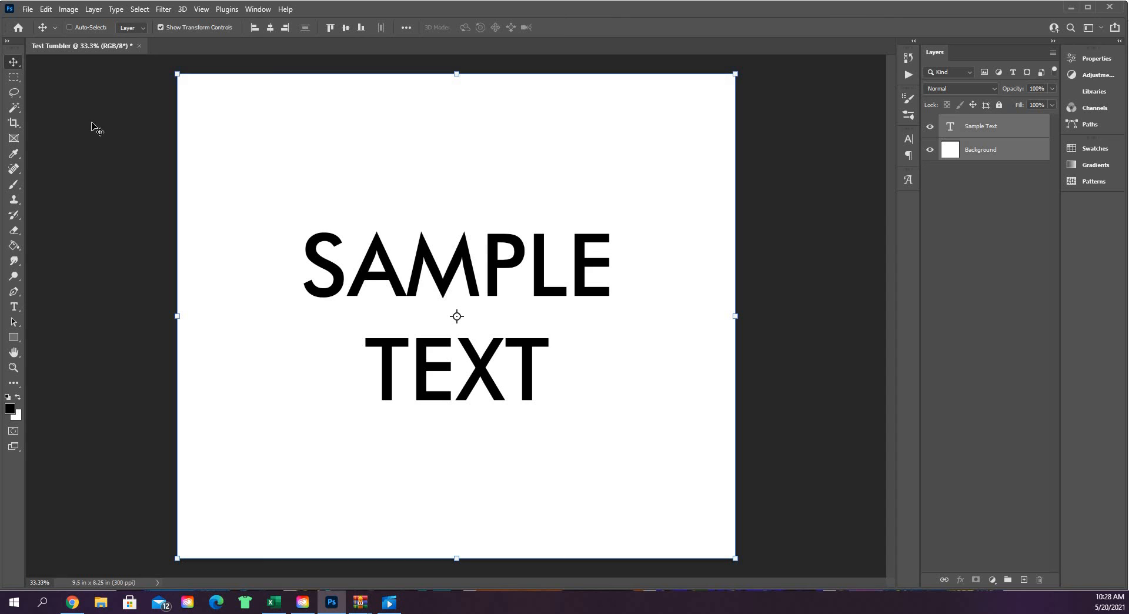
click(1038, 209)
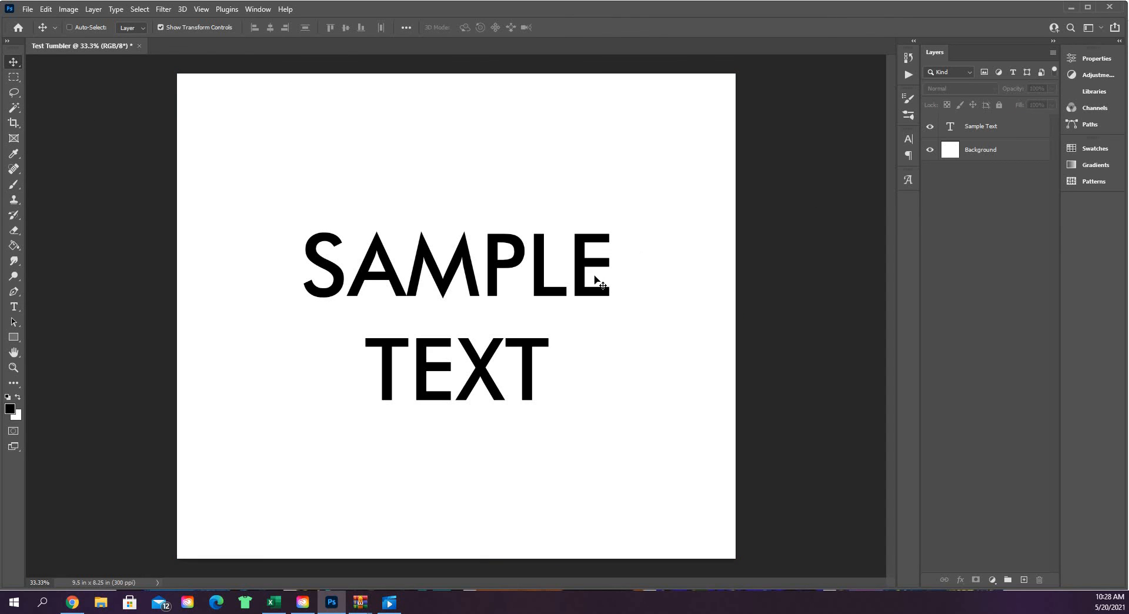